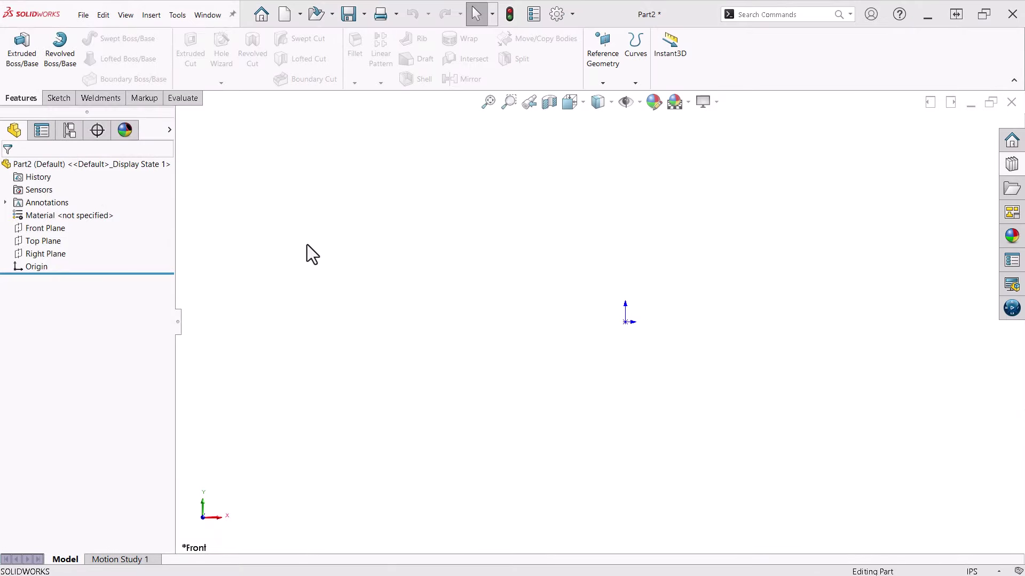
Open Part2's Edit Material dialog and expand Custom Materials > Wood to list 2X4, 1X4 and 3/4" Ply.
right_click(60, 216)
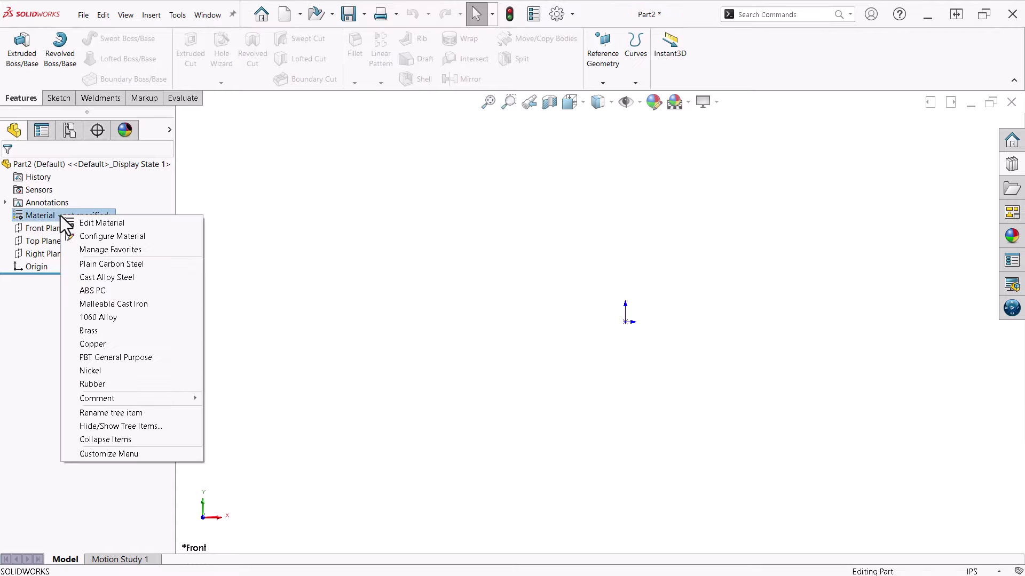
left_click(101, 223)
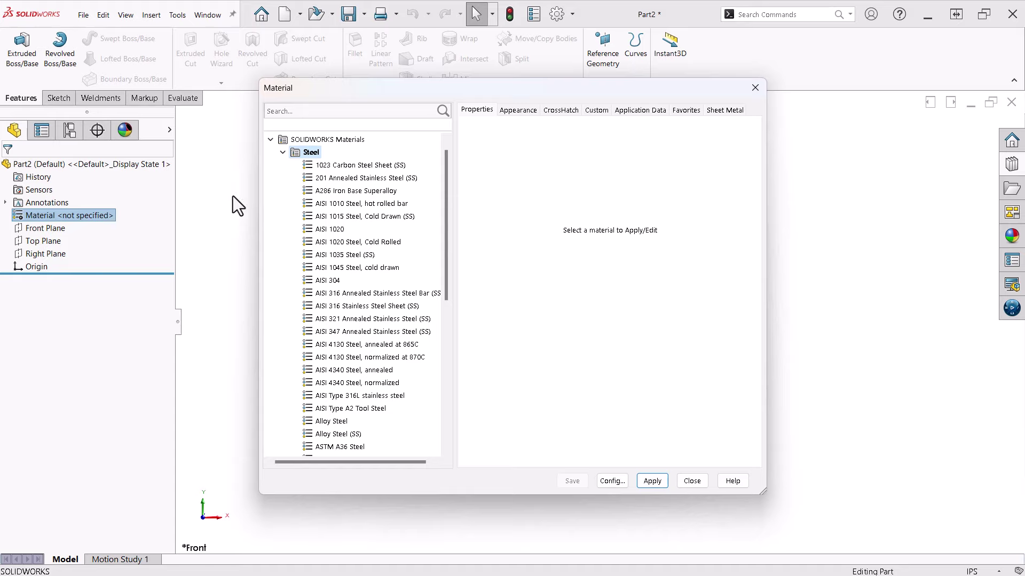
left_click(282, 153)
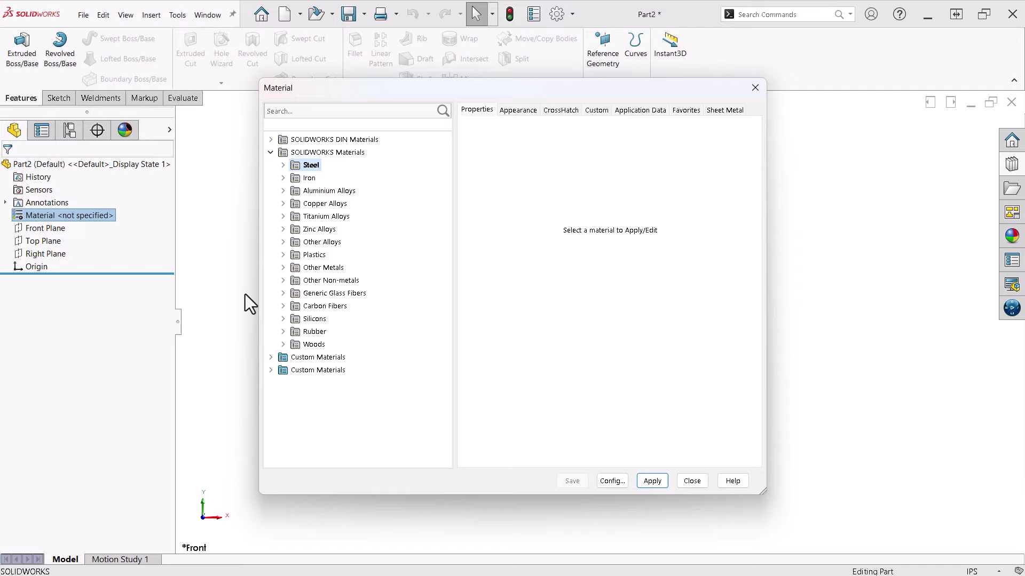
left_click(270, 358)
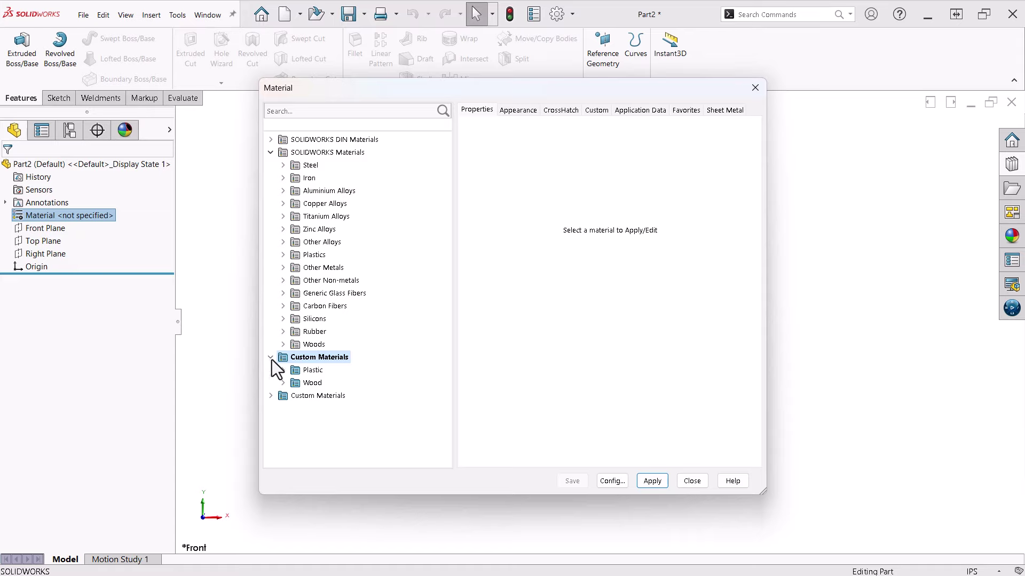
left_click(282, 383)
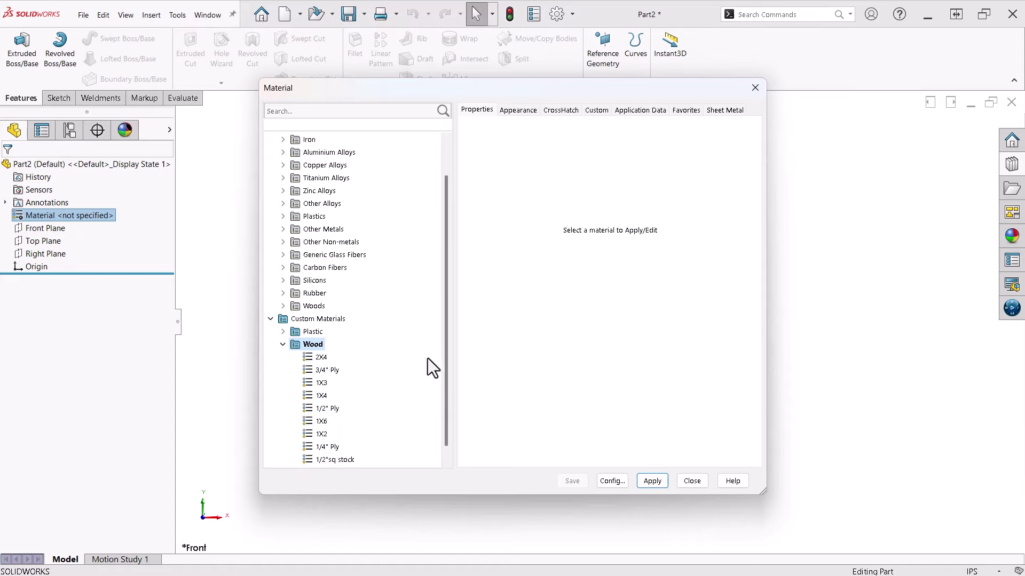
scroll(445, 352, "down", 1)
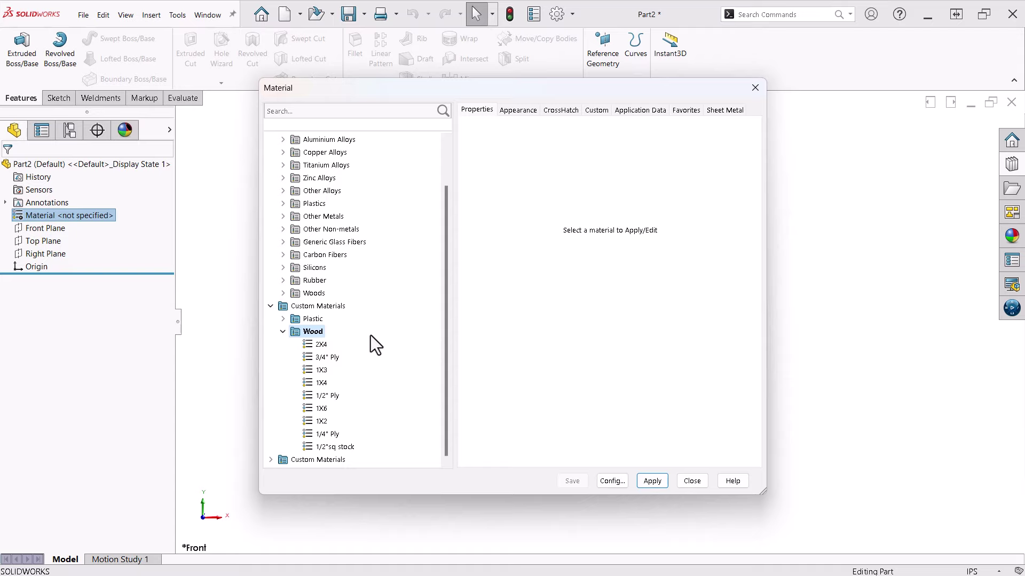
Copy Pine from SOLIDWORKS Materials > Woods, paste it into custom Wood, and select the copy.
left_click(283, 293)
scroll(330, 350, "down", 1)
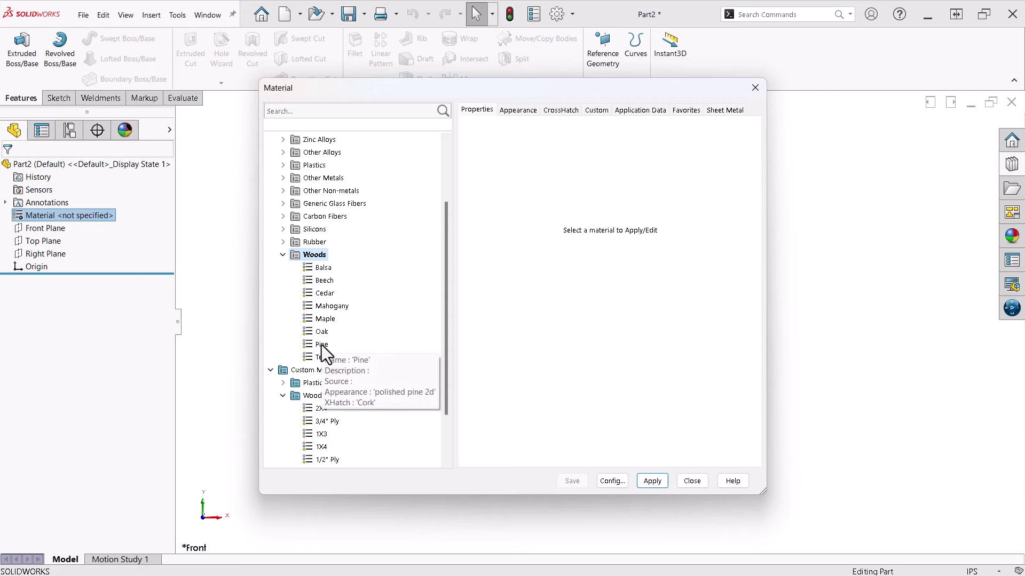
right_click(322, 345)
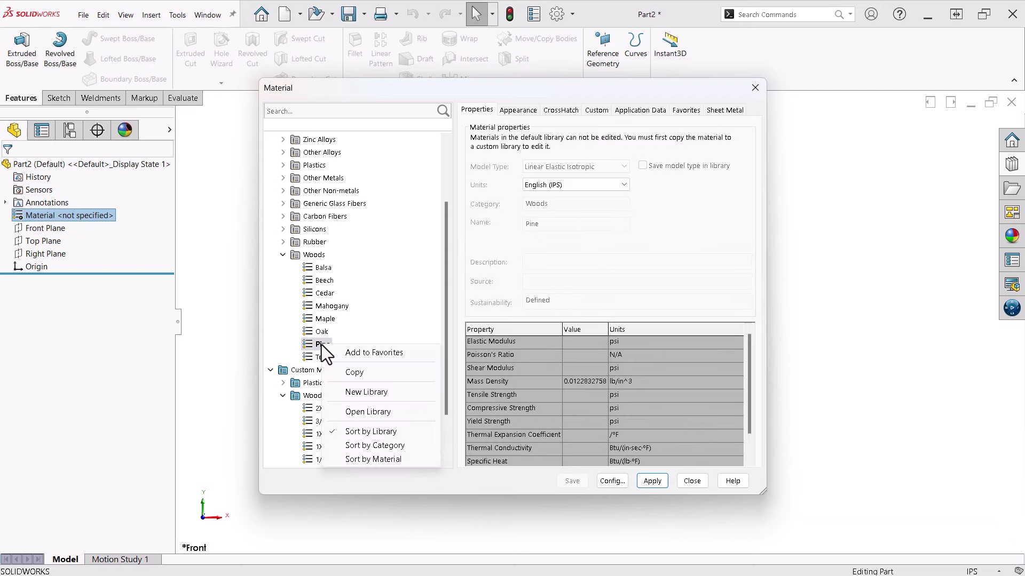
left_click(355, 373)
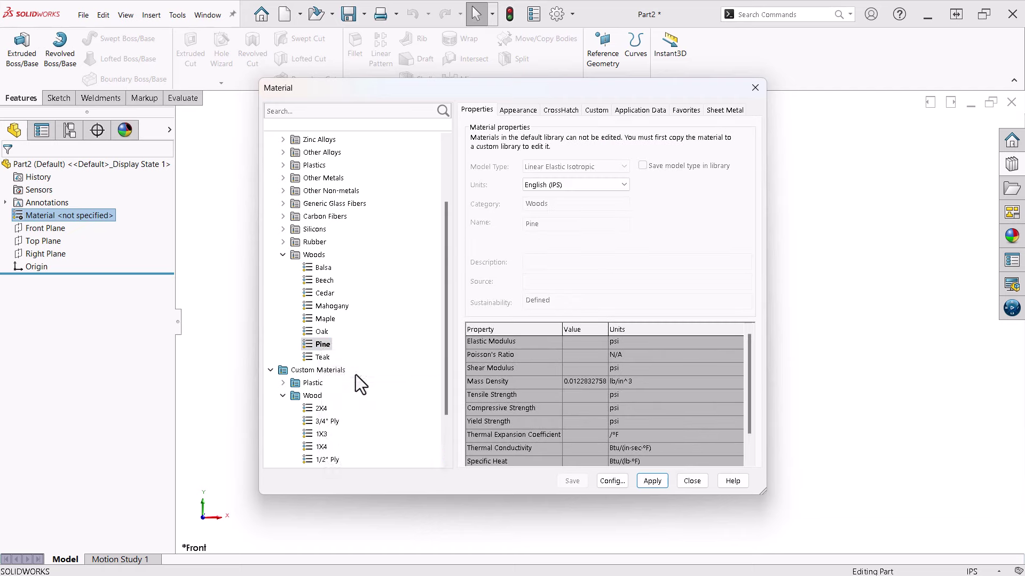
left_click(283, 255)
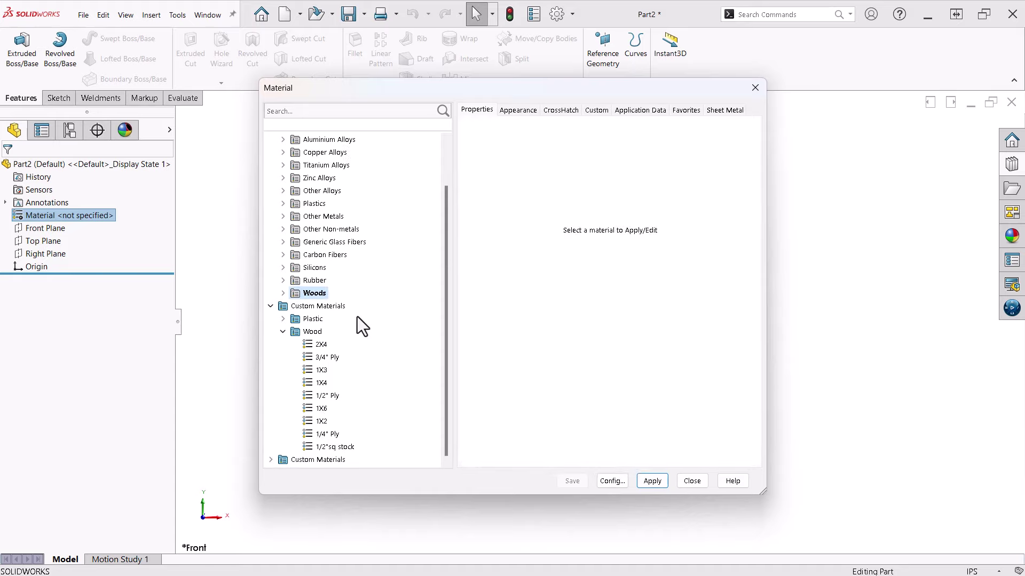
left_click(310, 332)
right_click(310, 333)
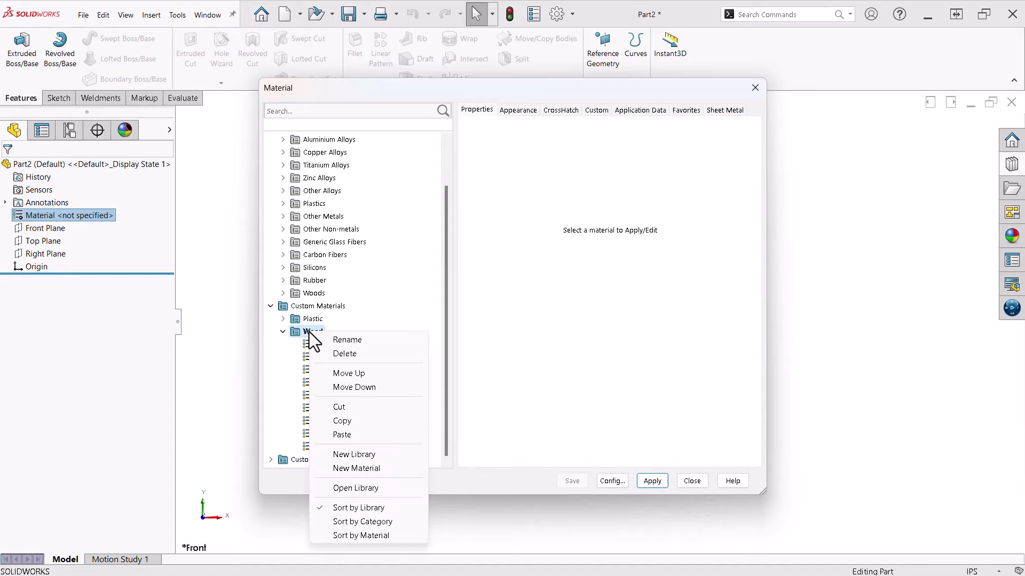
left_click(343, 433)
scroll(345, 432, "down", 2)
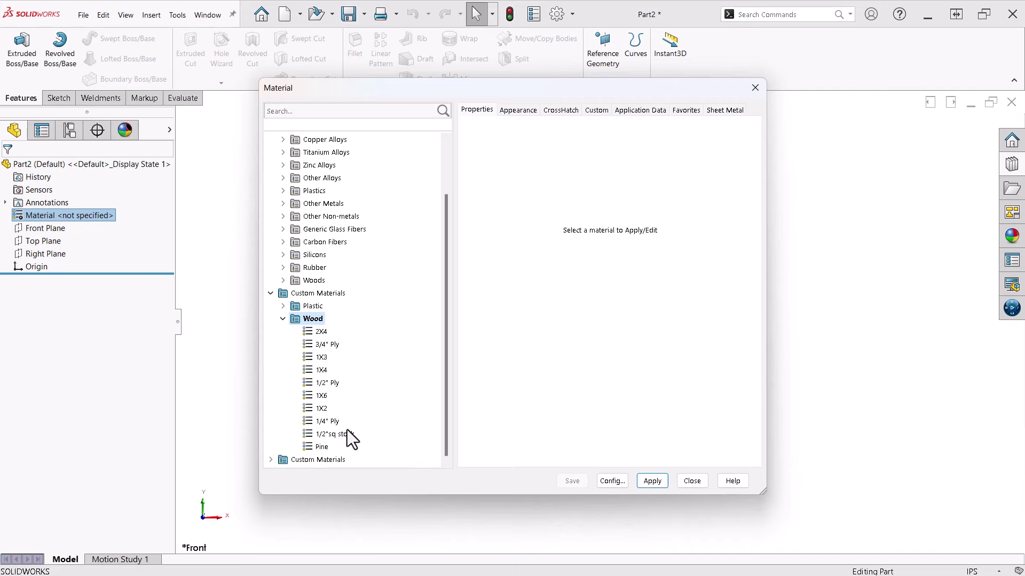
left_click(322, 449)
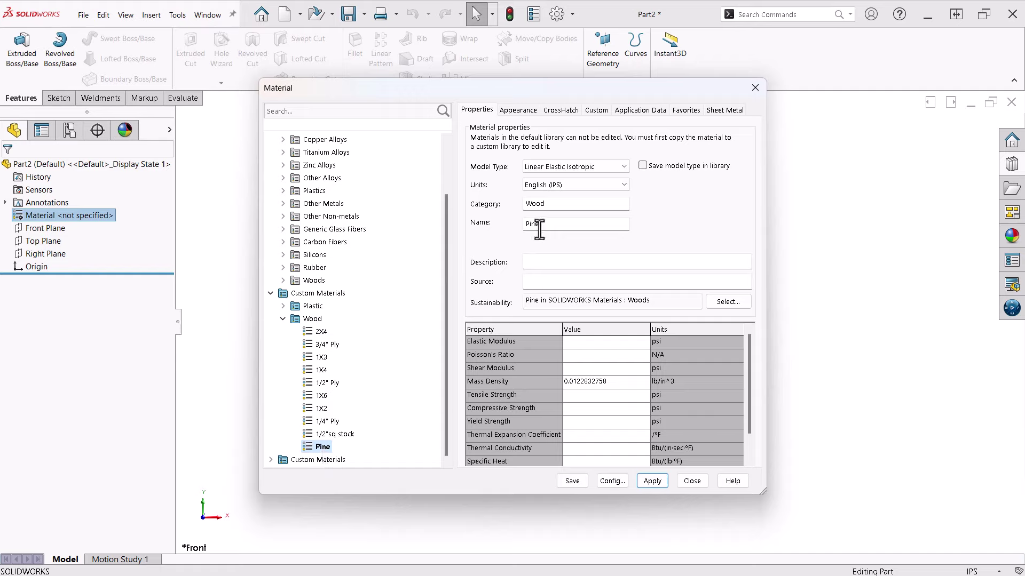
Select the Pine copy's Name field text so it can be replaced with 2X6.
left_click_drag(542, 225, 528, 228)
Give the material the polished pine endgrain appearance and save it as 2X6, accepting the Poisson's ratio warning.
left_click(523, 110)
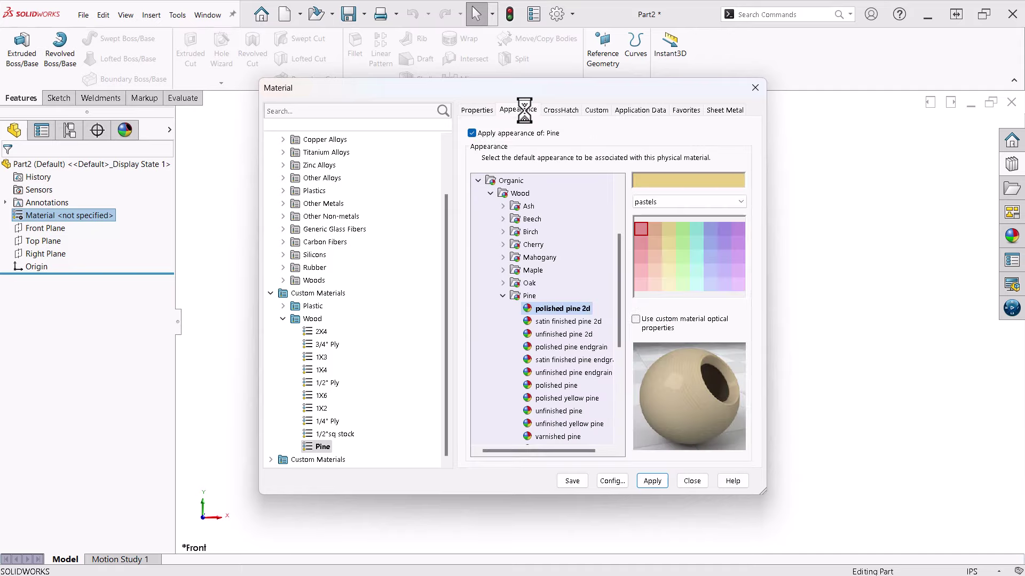
left_click(568, 348)
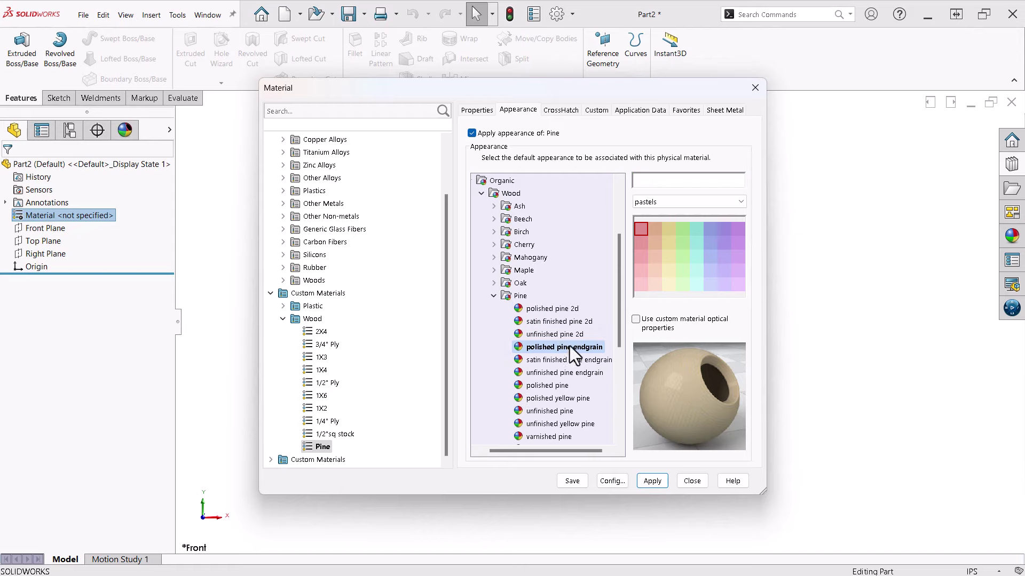
left_click(560, 110)
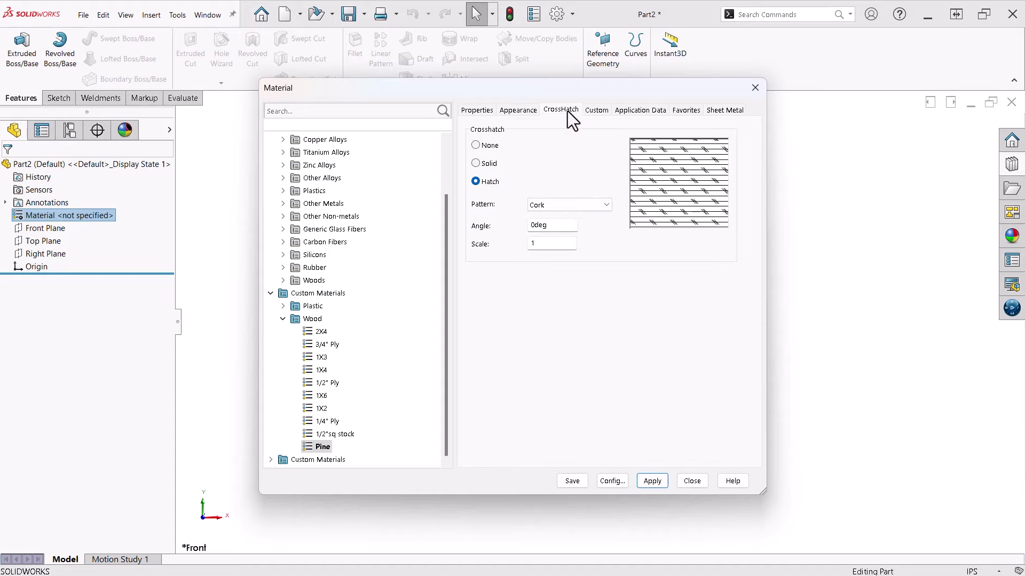
left_click(485, 109)
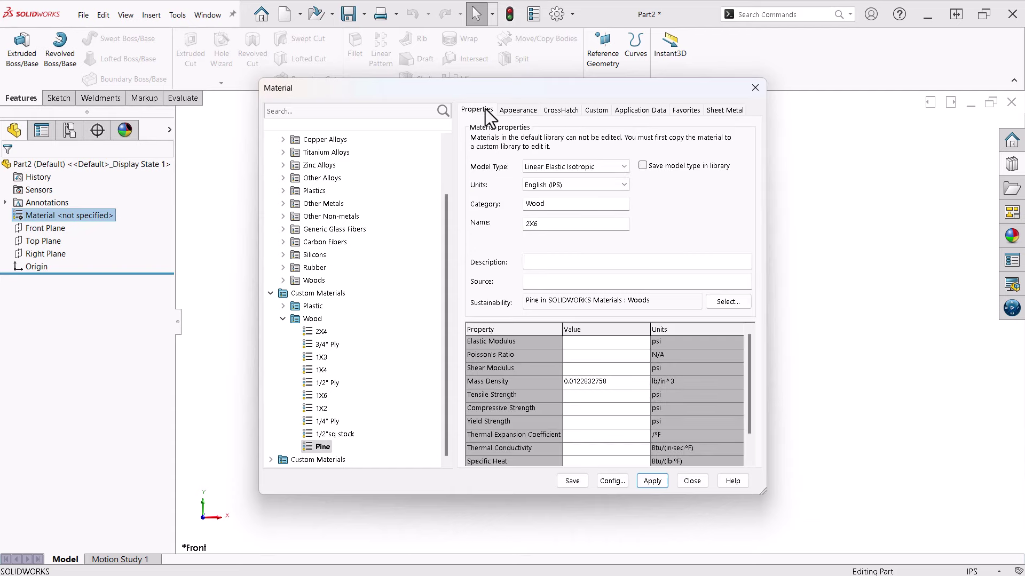
left_click(575, 485)
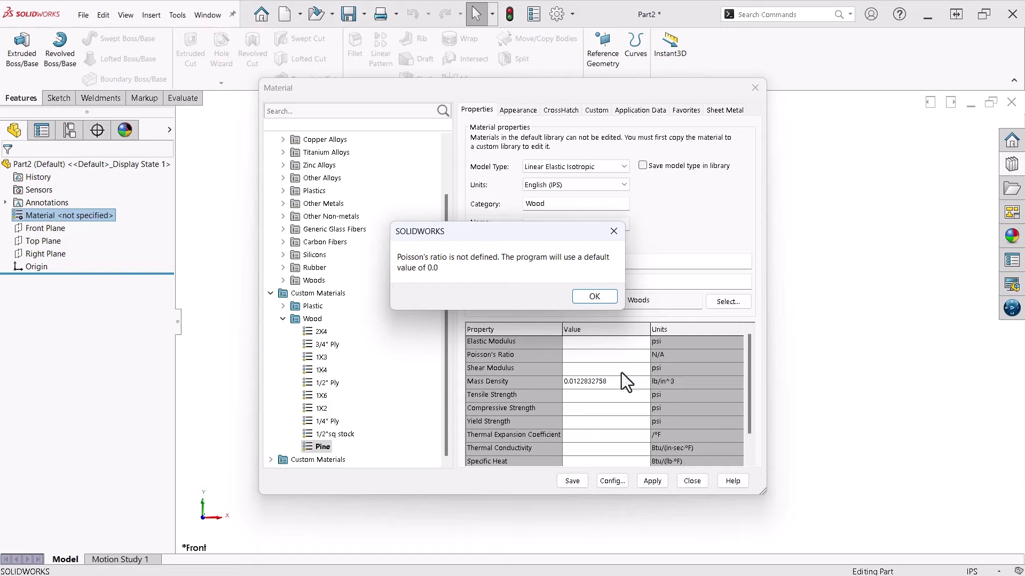
left_click(594, 297)
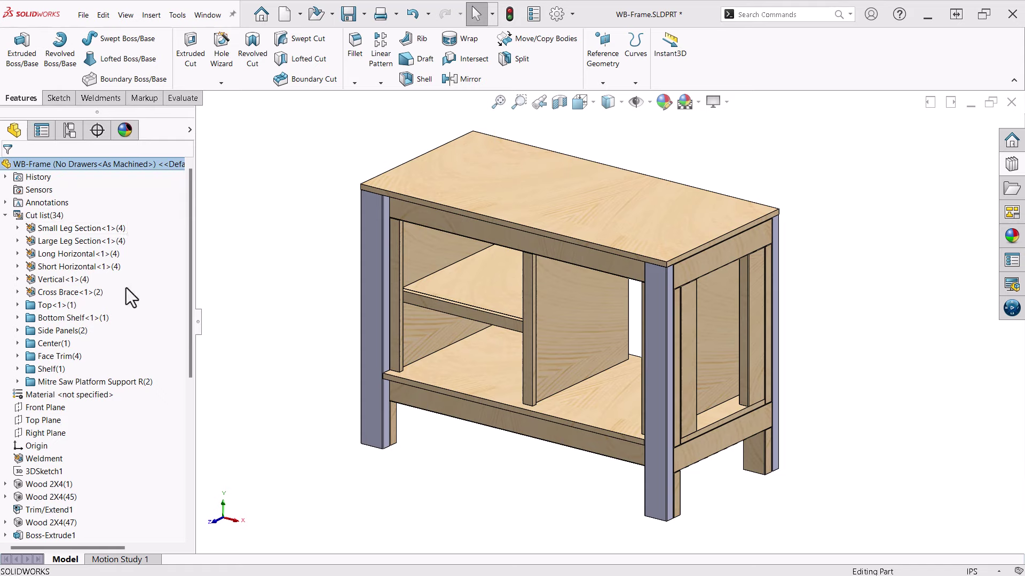
Select the four Vertical cut-list bodies and apply the custom Wood 2X4 material to them.
left_click(18, 279)
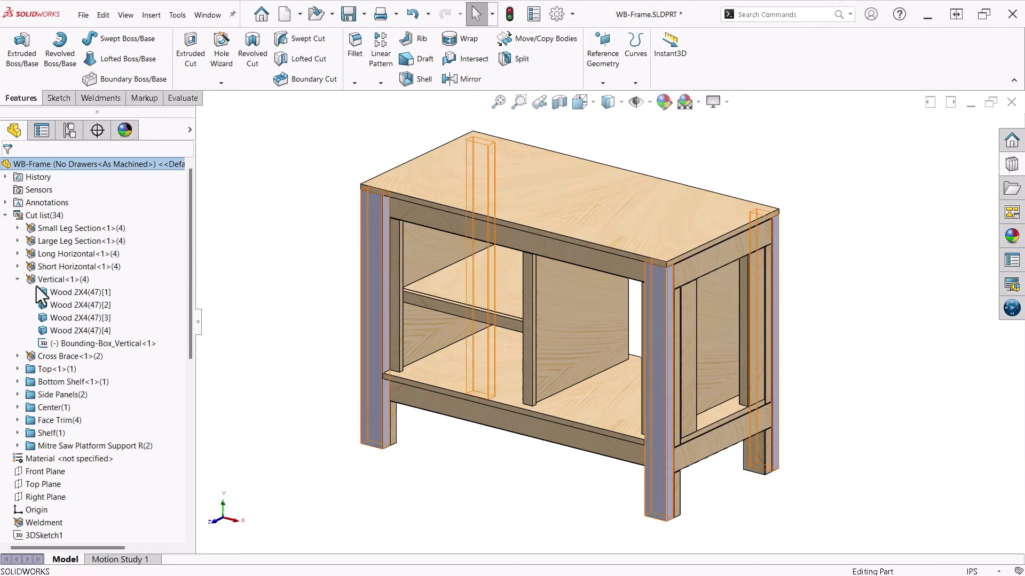
left_click(58, 292)
left_click(59, 331, "shift")
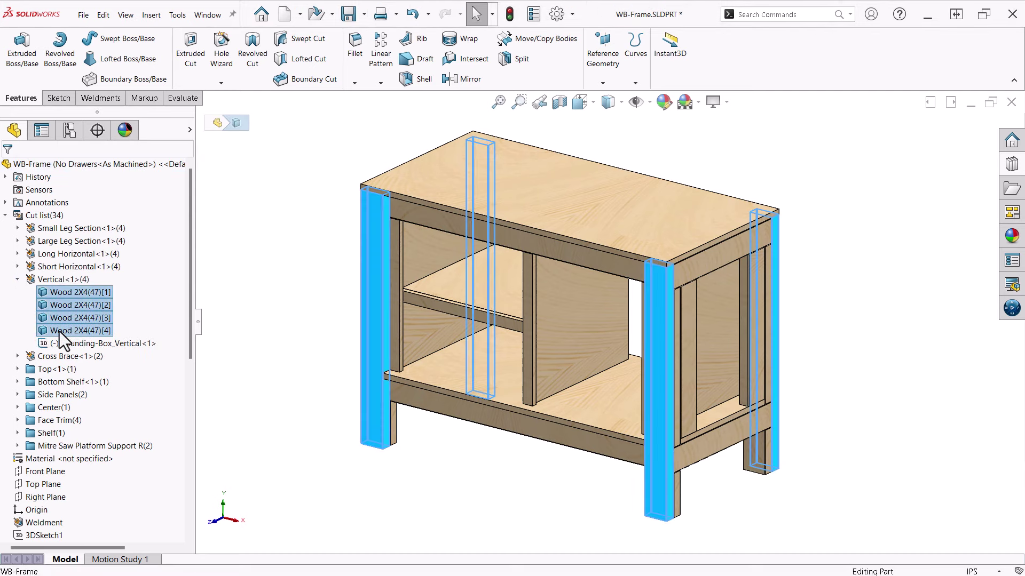
right_click(59, 331)
mouse_move(111, 380)
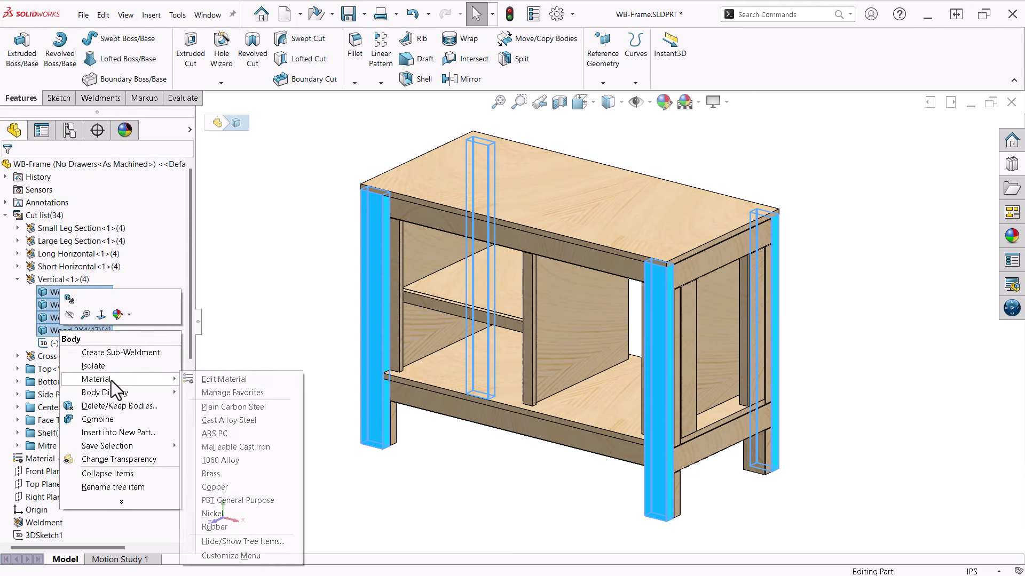
left_click(212, 380)
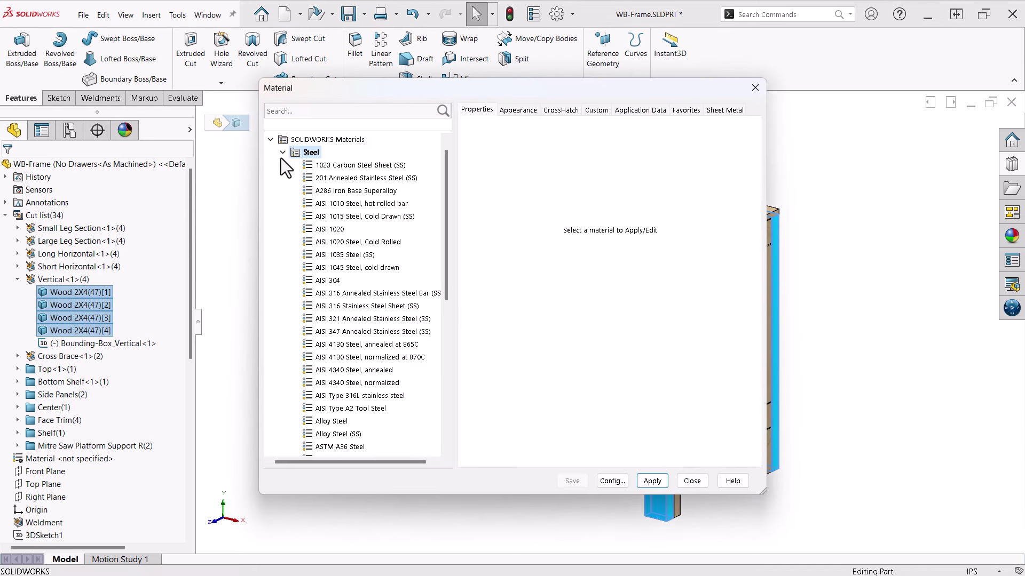
left_click(283, 383)
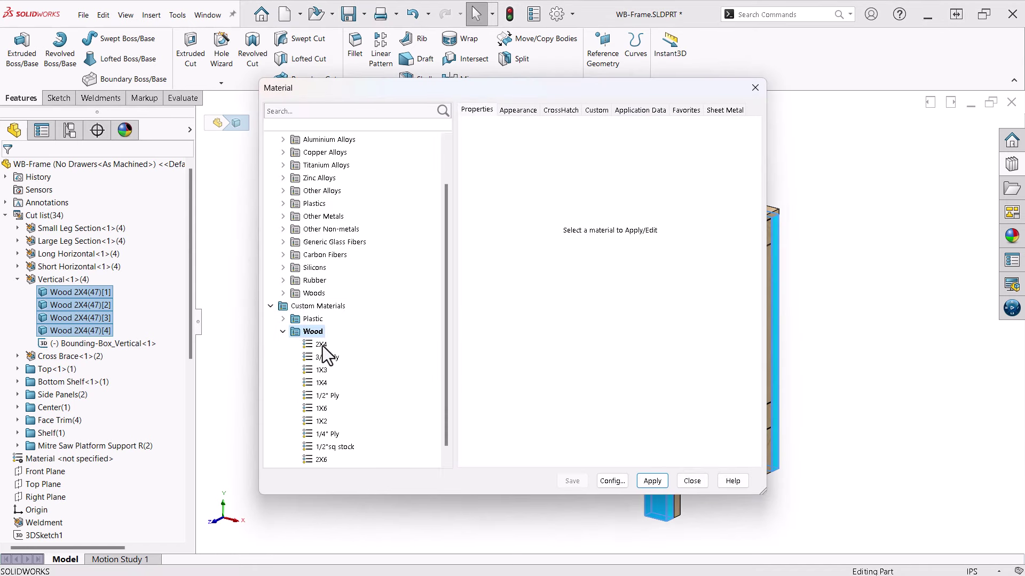
left_click(321, 345)
left_click(657, 480)
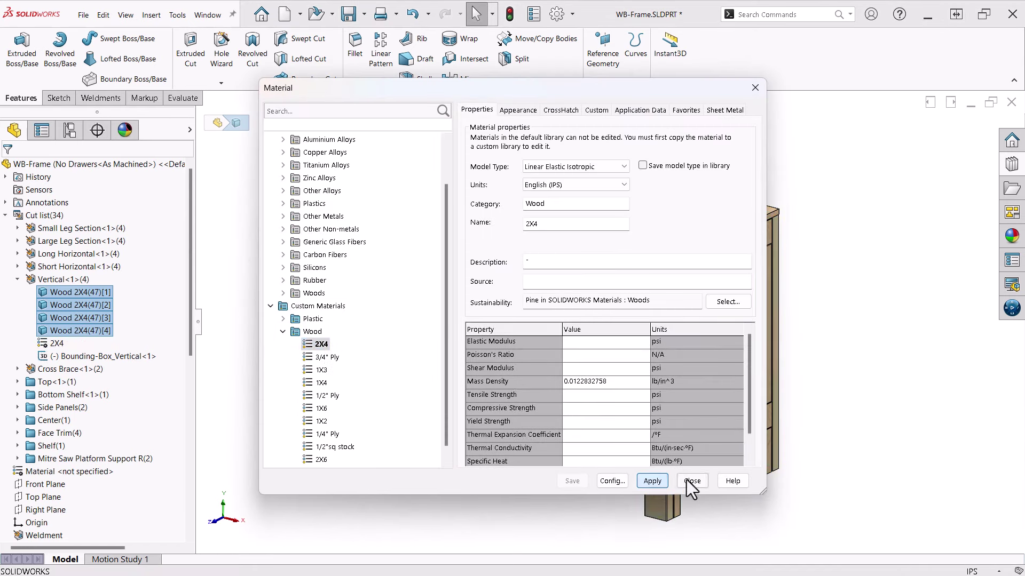
left_click(688, 480)
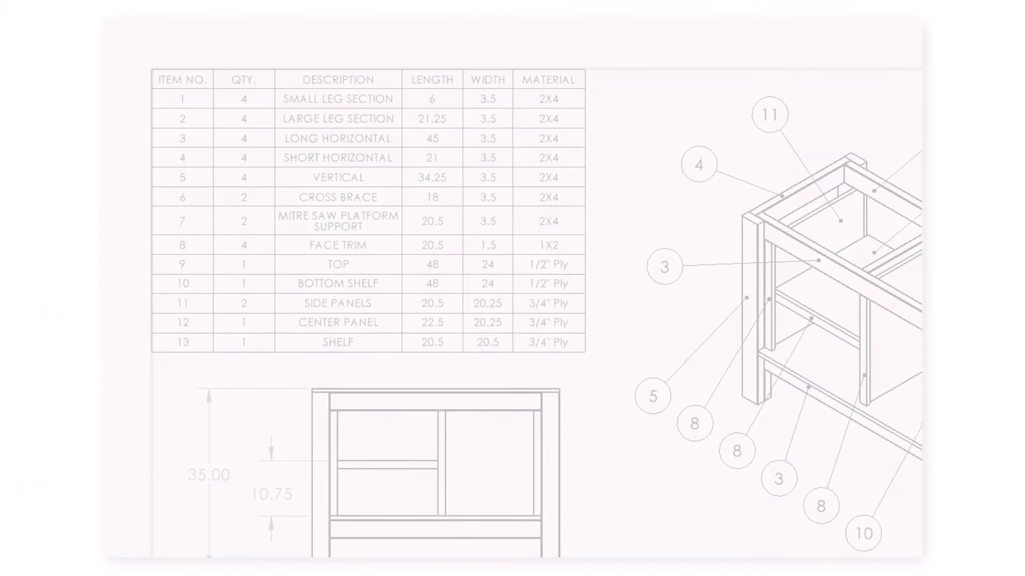